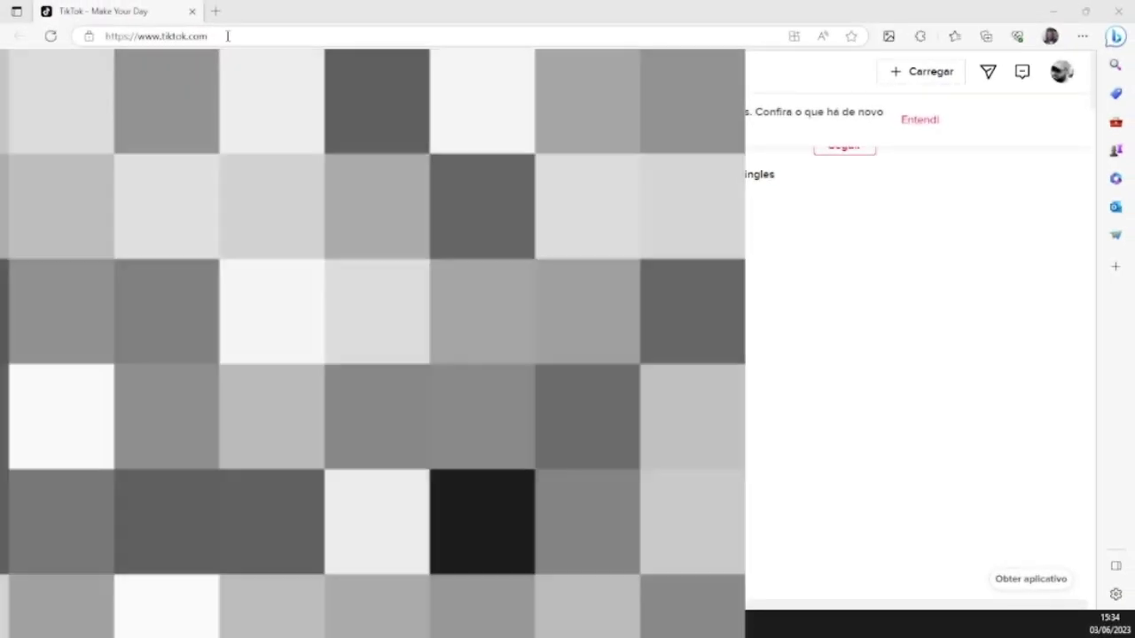
- Open the TikTok Series creation page (Séries do TikTok) from the account's profile options
{"action": "left_click", "coordinate": [227, 35]}
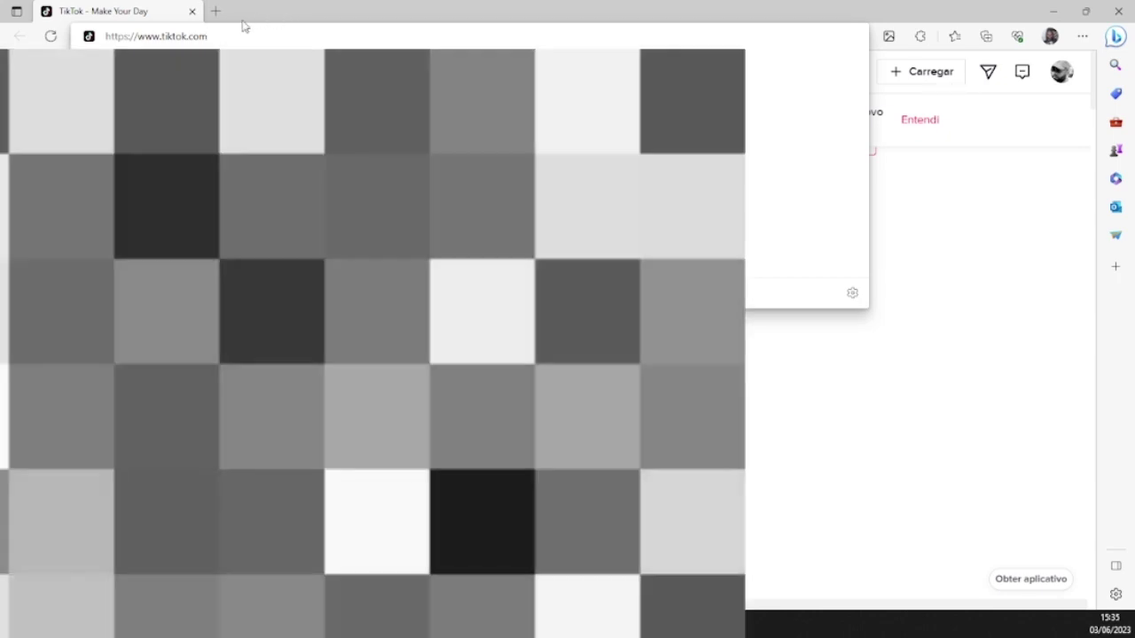
{"action": "key", "text": "Escape"}
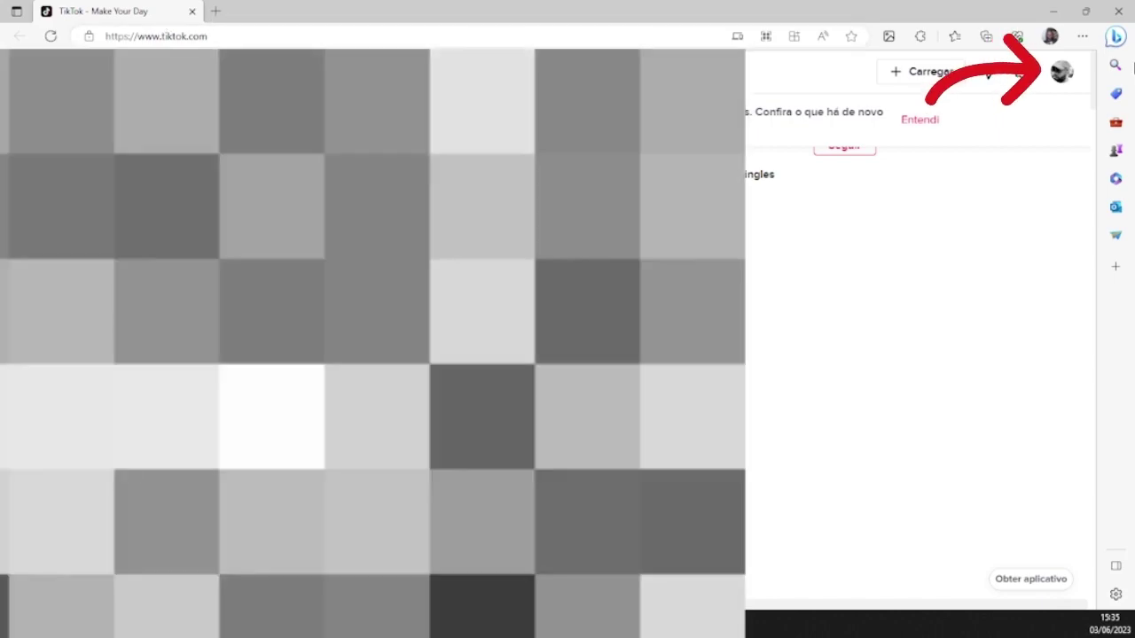
{"action": "left_click", "coordinate": [1061, 71]}
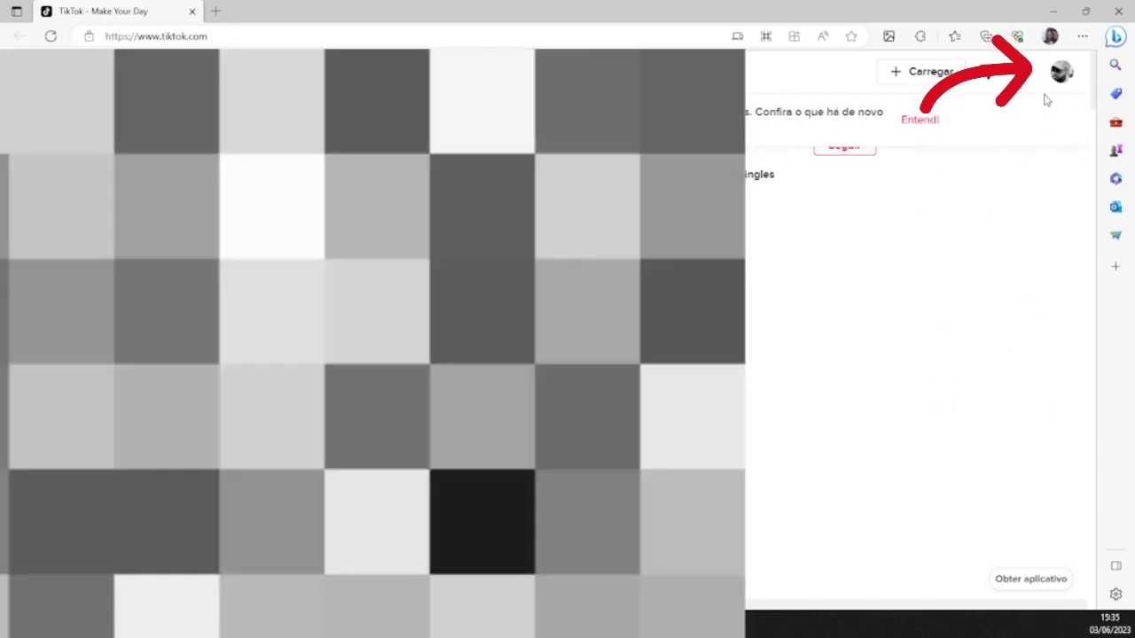
{"action": "mouse_move", "coordinate": [1055, 78]}
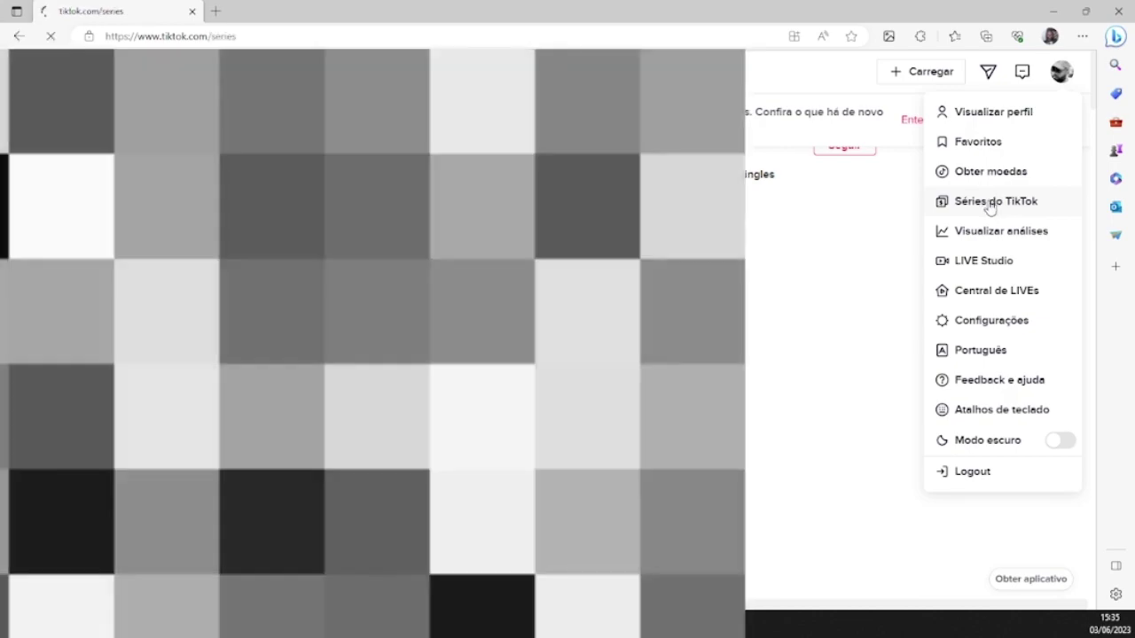
{"action": "left_click", "coordinate": [990, 204]}
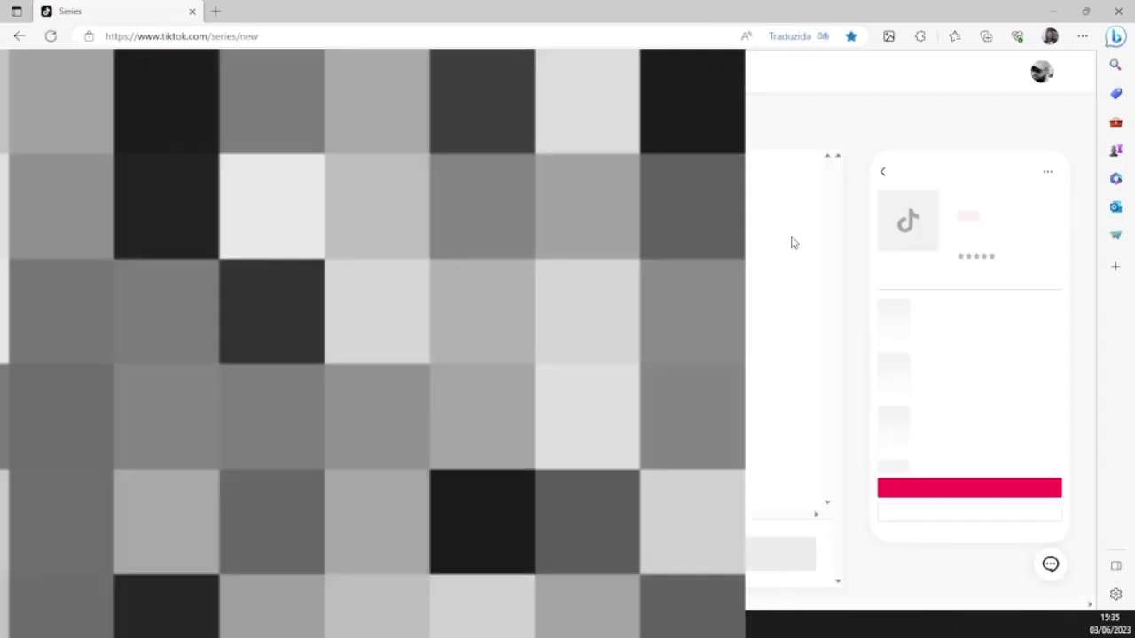
{"action": "left_click", "coordinate": [314, 41]}
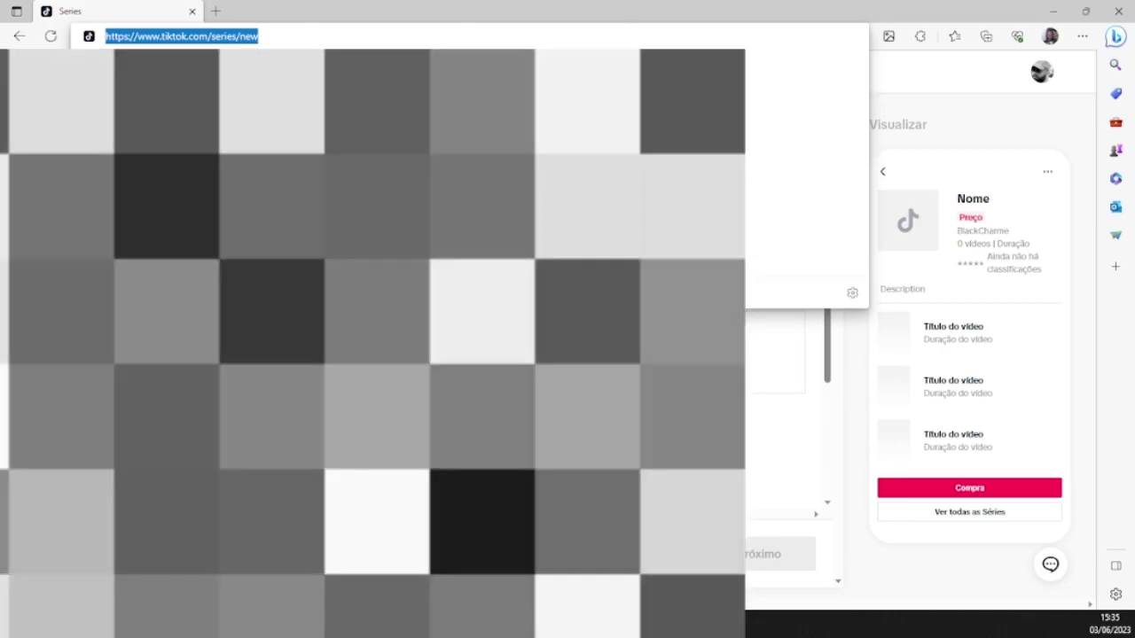
{"action": "left_click", "coordinate": [491, 178]}
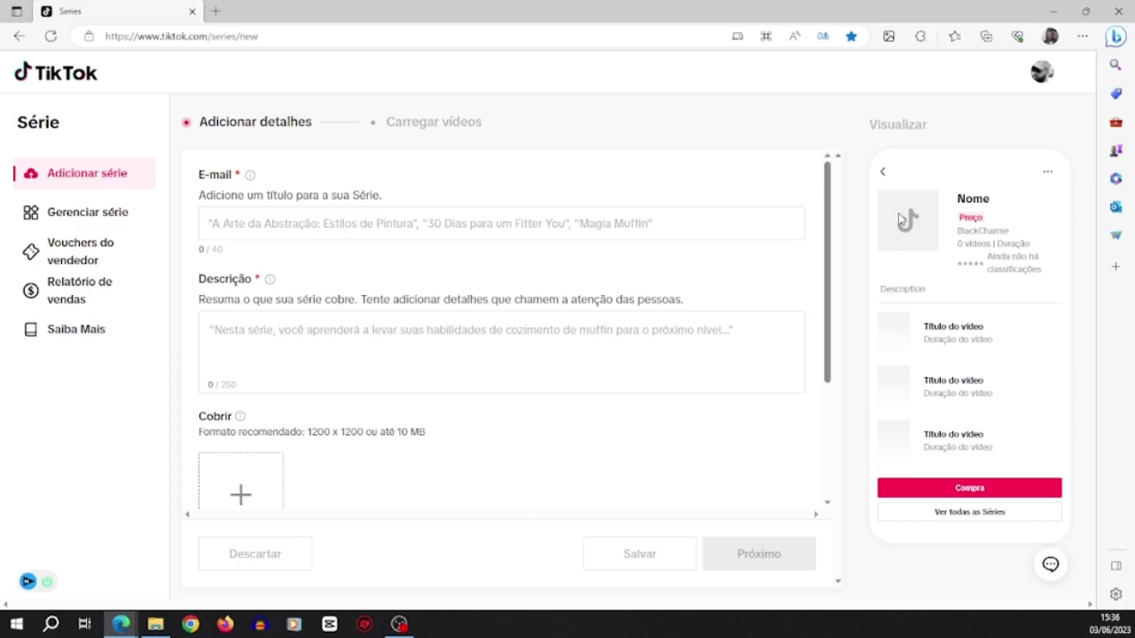
{"action": "left_click", "coordinate": [638, 231]}
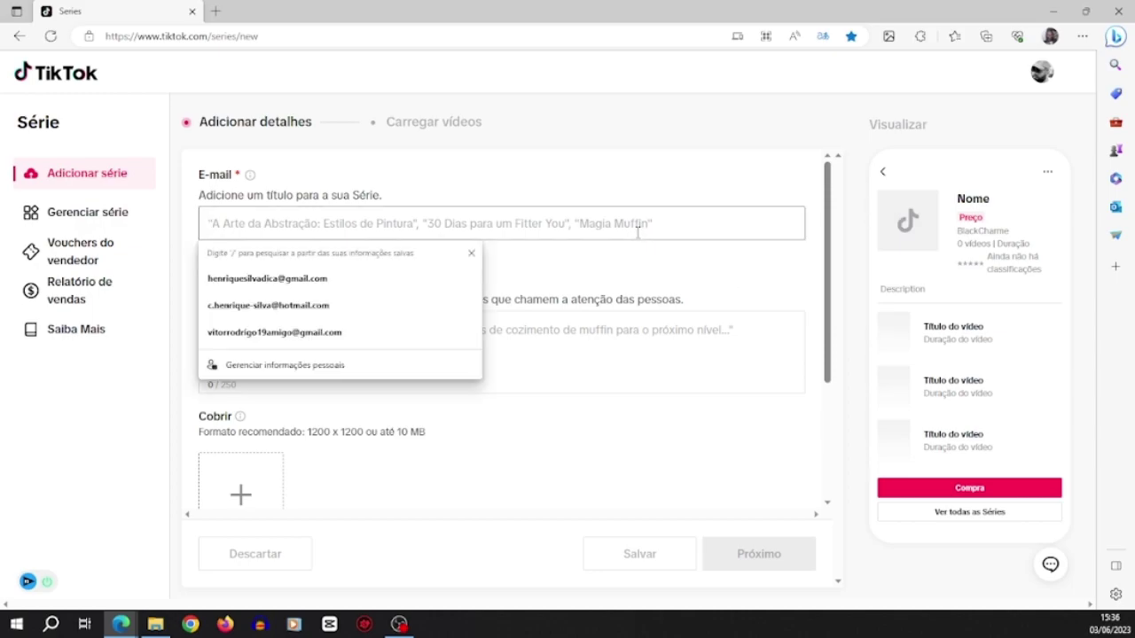
{"action": "type", "text": "Pla"}
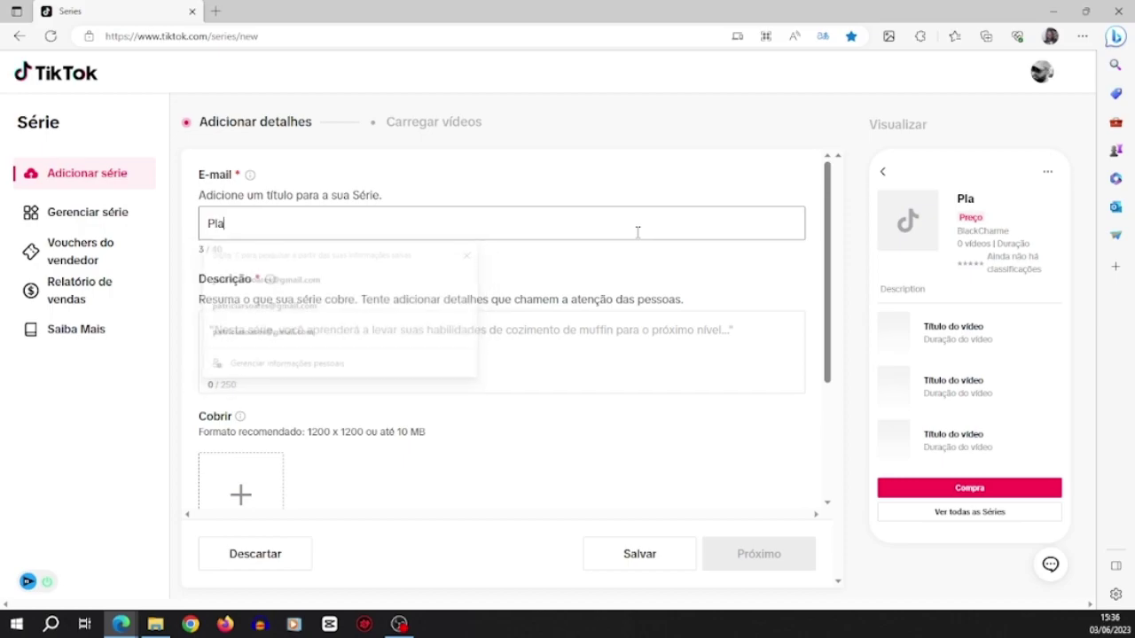
{"action": "type", "text": "yLista de Vide"}
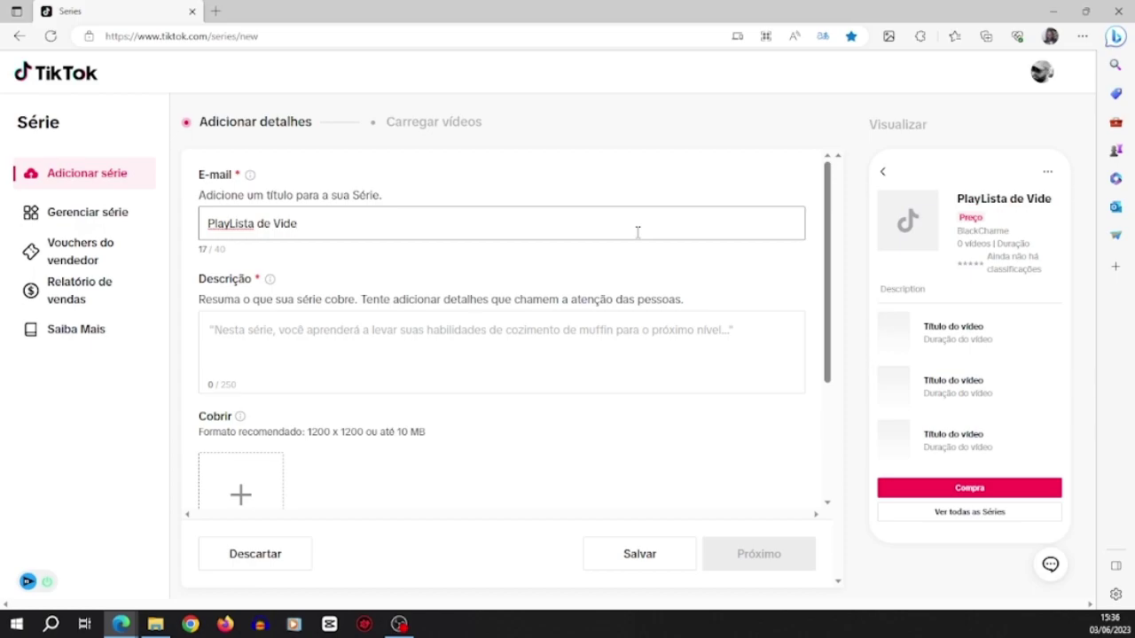
{"action": "key", "text": "BackSpace"}
{"action": "key", "text": "BackSpace"}
{"action": "key", "text": "BackSpace"}
{"action": "key", "text": "BackSpace"}
{"action": "key", "text": "BackSpace"}
{"action": "key", "text": "BackSpace"}
{"action": "key", "text": "BackSpace"}
{"action": "key", "text": "BackSpace"}
{"action": "key", "text": "BackSpace"}
{"action": "key", "text": "BackSpace"}
{"action": "key", "text": "BackSpace"}
{"action": "key", "text": "BackSpace"}
{"action": "key", "text": "BackSpace"}
{"action": "key", "text": "BackSpace"}
{"action": "key", "text": "BackSpace"}
{"action": "key", "text": "BackSpace"}
{"action": "key", "text": "BackSpace"}
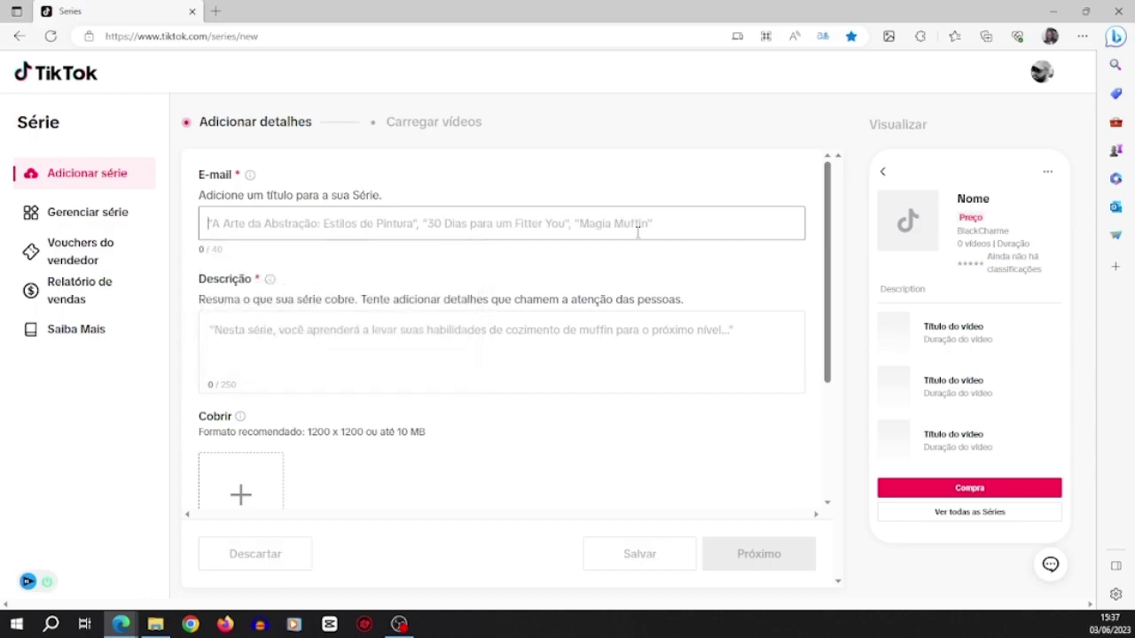
- Title the series with the creator's first name followed by "e vídeos que podem acessar"
{"action": "type", "text": "Henrique e vídeo que podem de ajudar"}
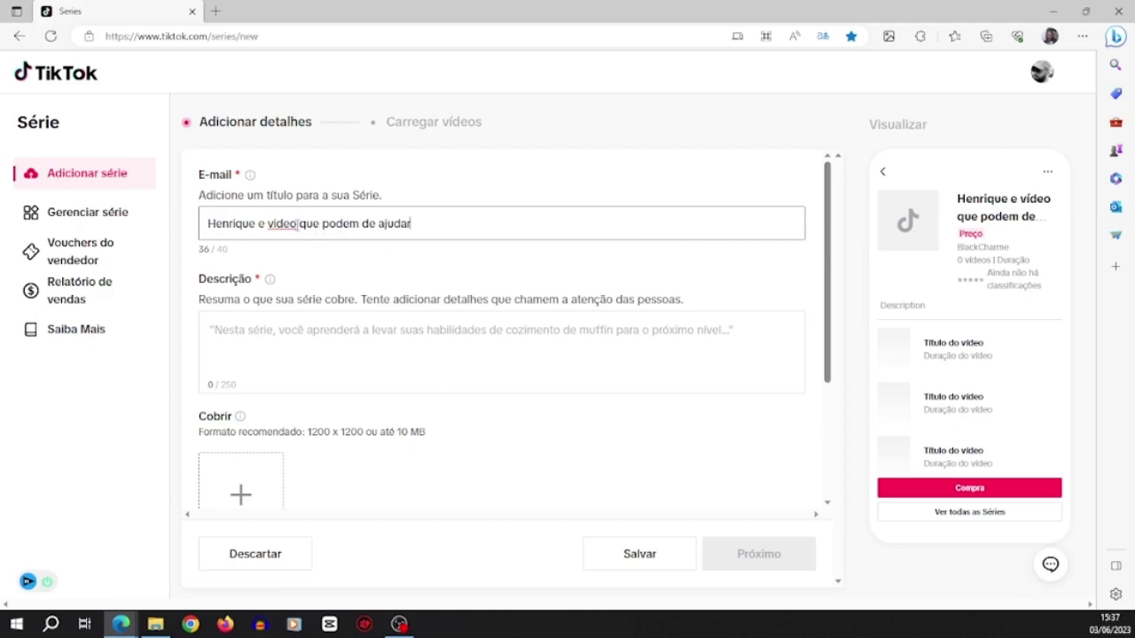
{"action": "left_click", "coordinate": [296, 224]}
{"action": "type", "text": "s"}
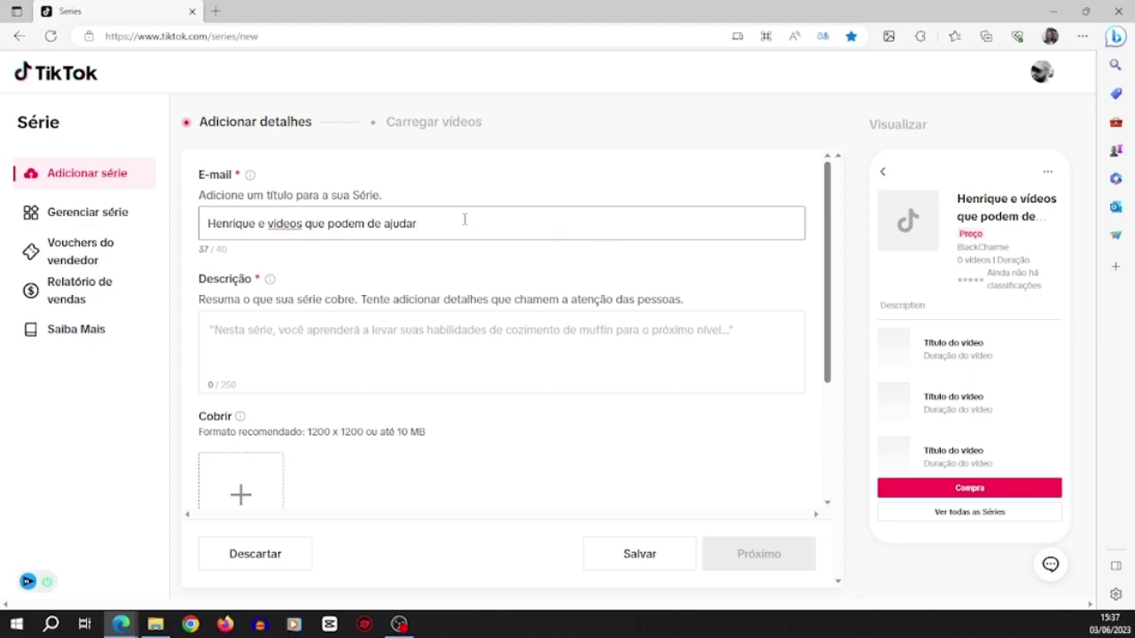
{"action": "type", "text": " no"}
{"action": "key", "text": "BackSpace"}
{"action": "key", "text": "BackSpace"}
{"action": "key", "text": "BackSpace"}
{"action": "key", "text": "BackSpace"}
{"action": "key", "text": "BackSpace"}
{"action": "key", "text": "BackSpace"}
{"action": "key", "text": "BackSpace"}
{"action": "key", "text": "BackSpace"}
{"action": "key", "text": "BackSpace"}
{"action": "type", "text": "acessar"}
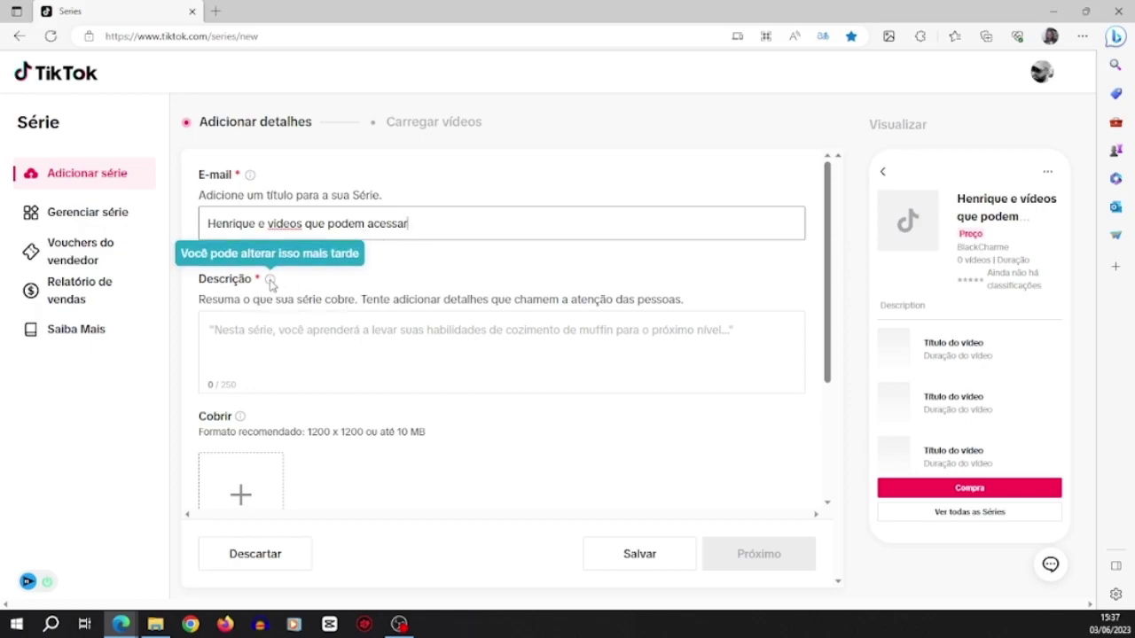
- Enter the series description "Nesse vídeo quero mostrar como mais detalhes informações que você nunca encontraria em outro lugar"
{"action": "left_click", "coordinate": [270, 282]}
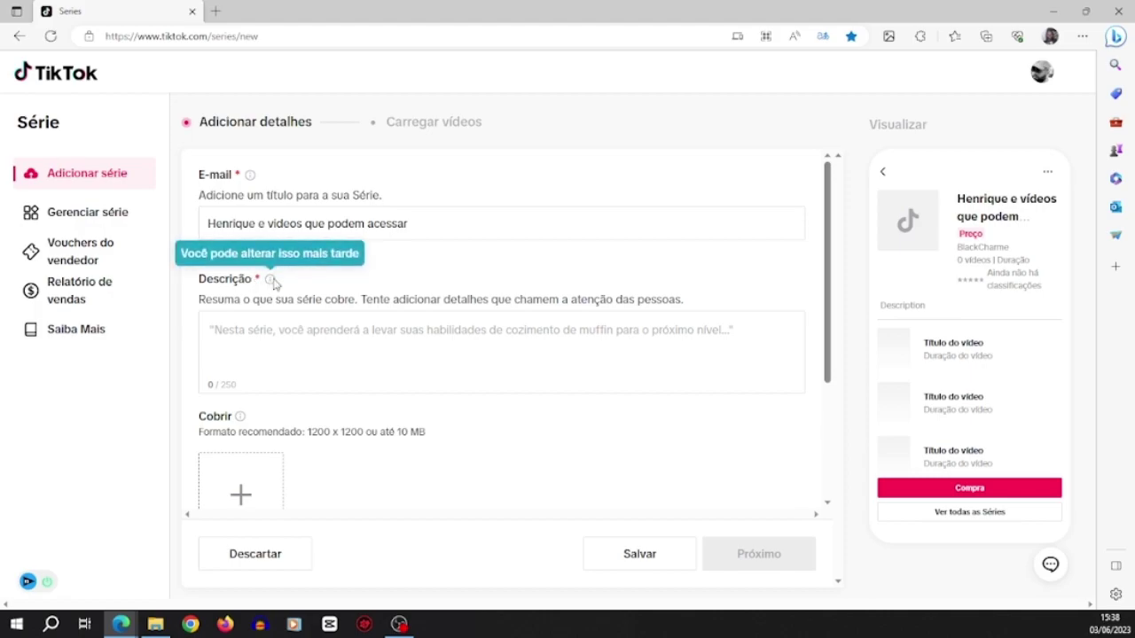
{"action": "left_click", "coordinate": [297, 285]}
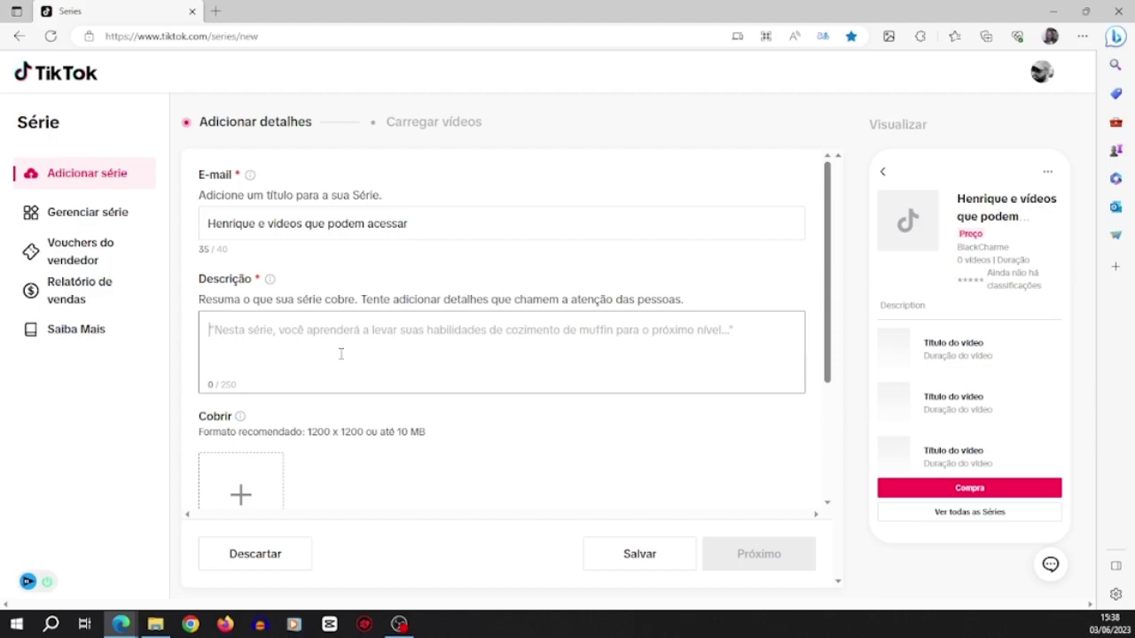
{"action": "type", "text": "Nesse vídeo quero mostrar como mais detalhes informações que você nunca encontraria em outro lugar"}
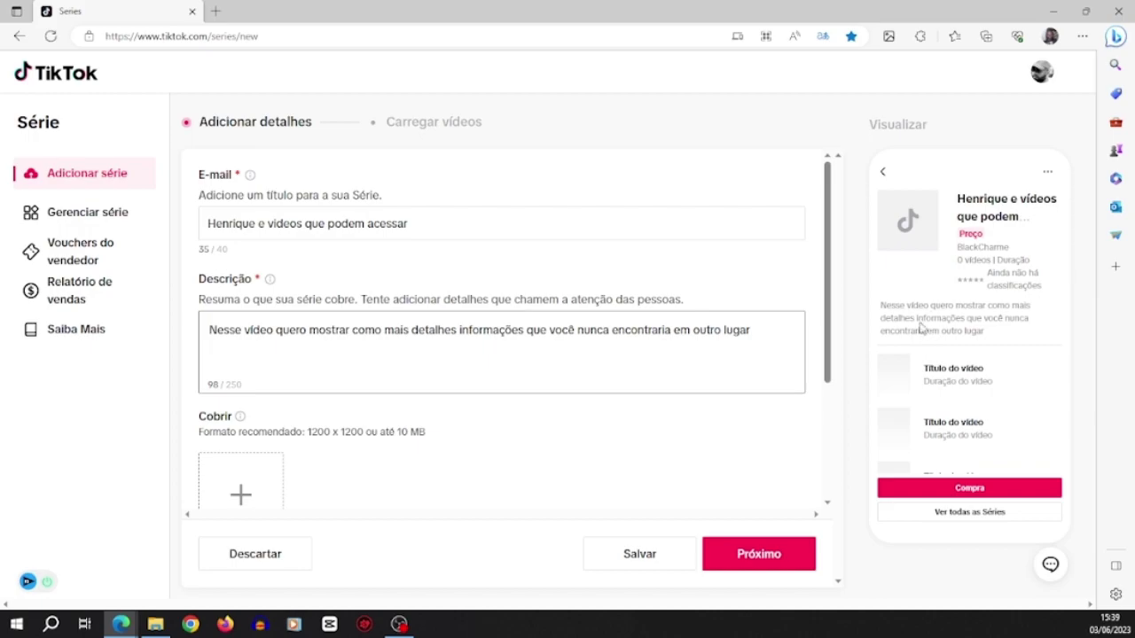
{"action": "left_click", "coordinate": [274, 330]}
- Upload the image "Design sem nome (9)" from Downloads as the series cover
{"action": "scroll", "coordinate": [313, 361], "scroll_direction": "down", "scroll_amount": 3}
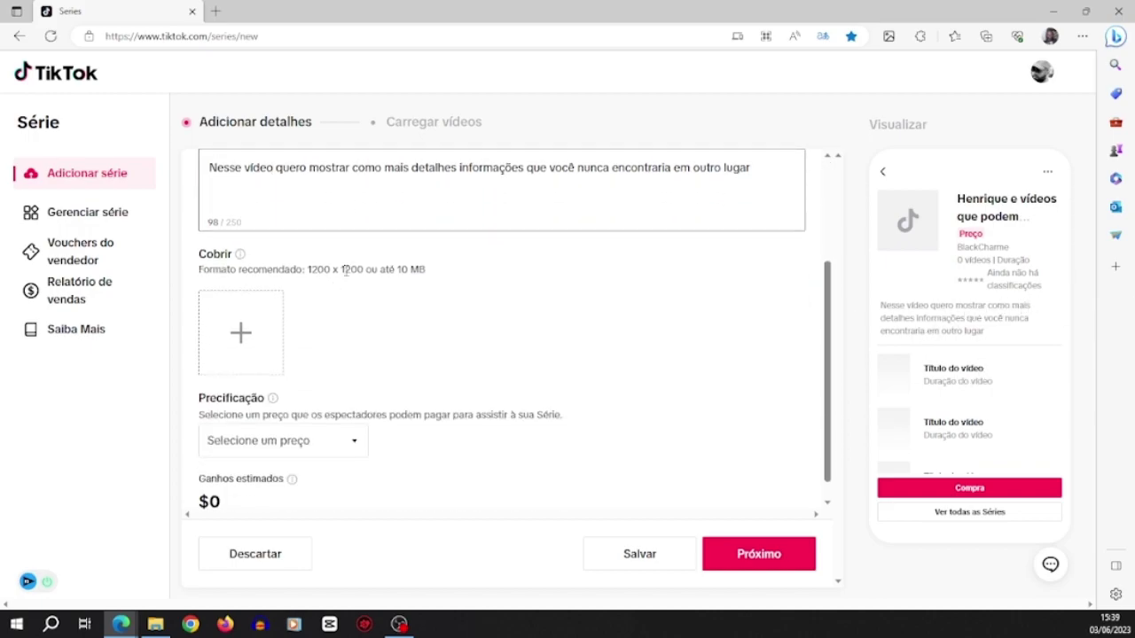
{"action": "left_click", "coordinate": [252, 293]}
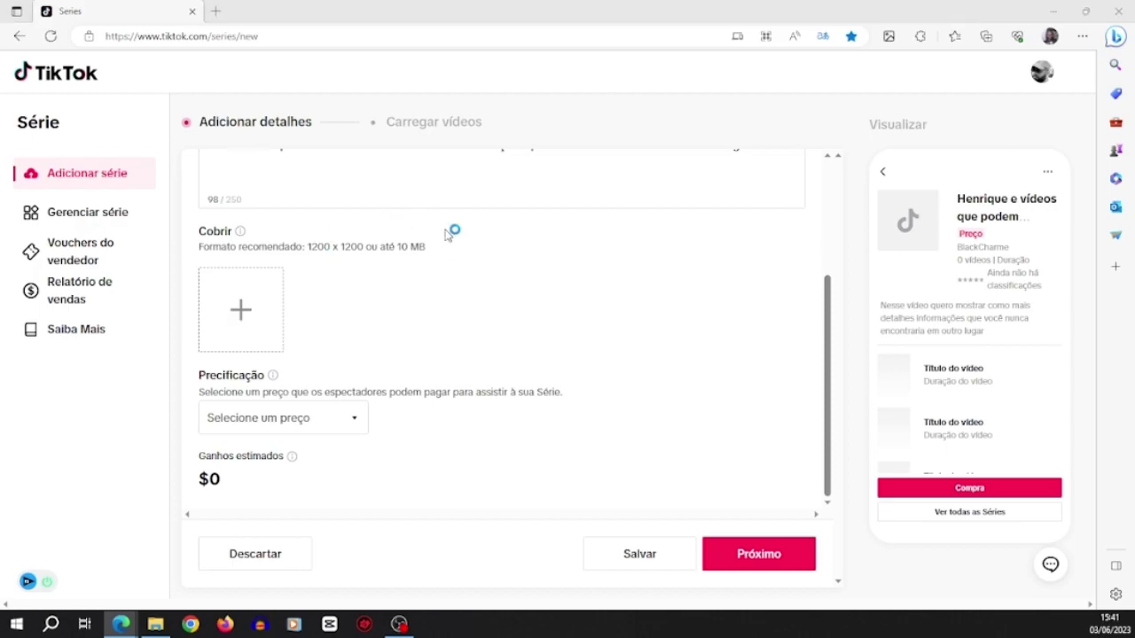
{"action": "left_click", "coordinate": [259, 268]}
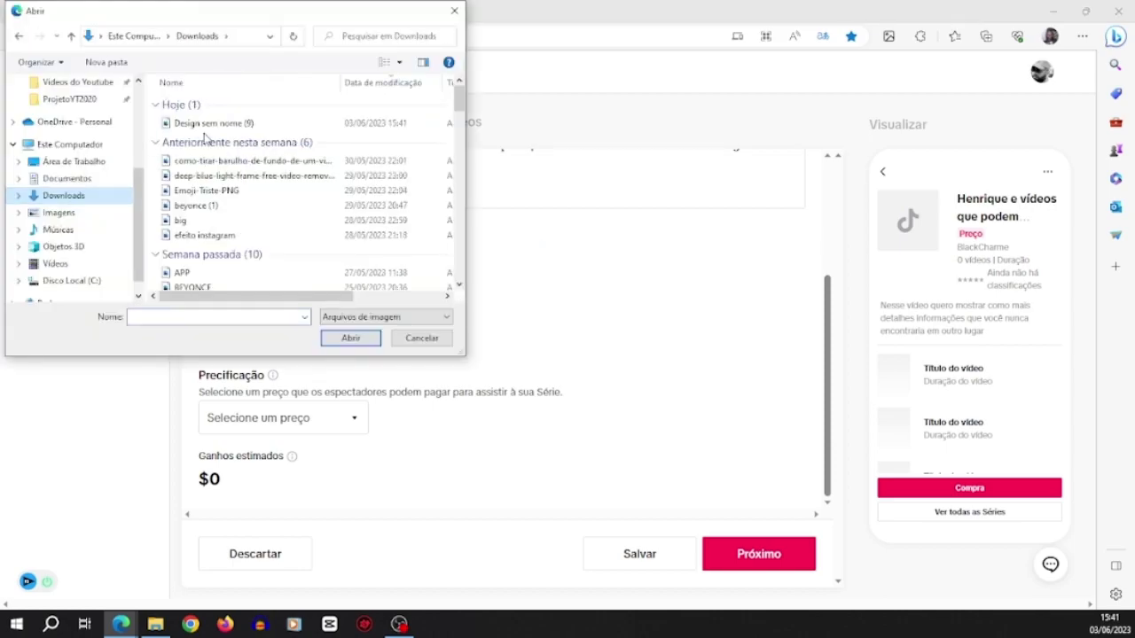
{"action": "left_click", "coordinate": [213, 123]}
{"action": "left_click", "coordinate": [350, 338]}
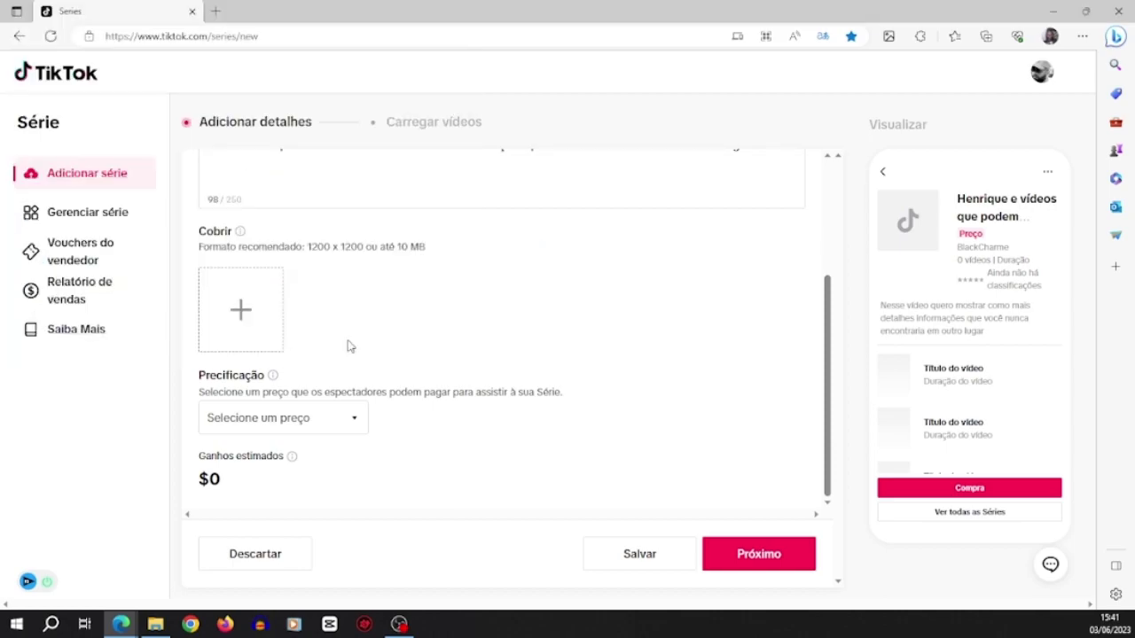
{"action": "scroll", "coordinate": [506, 393], "scroll_direction": "up", "scroll_amount": 3}
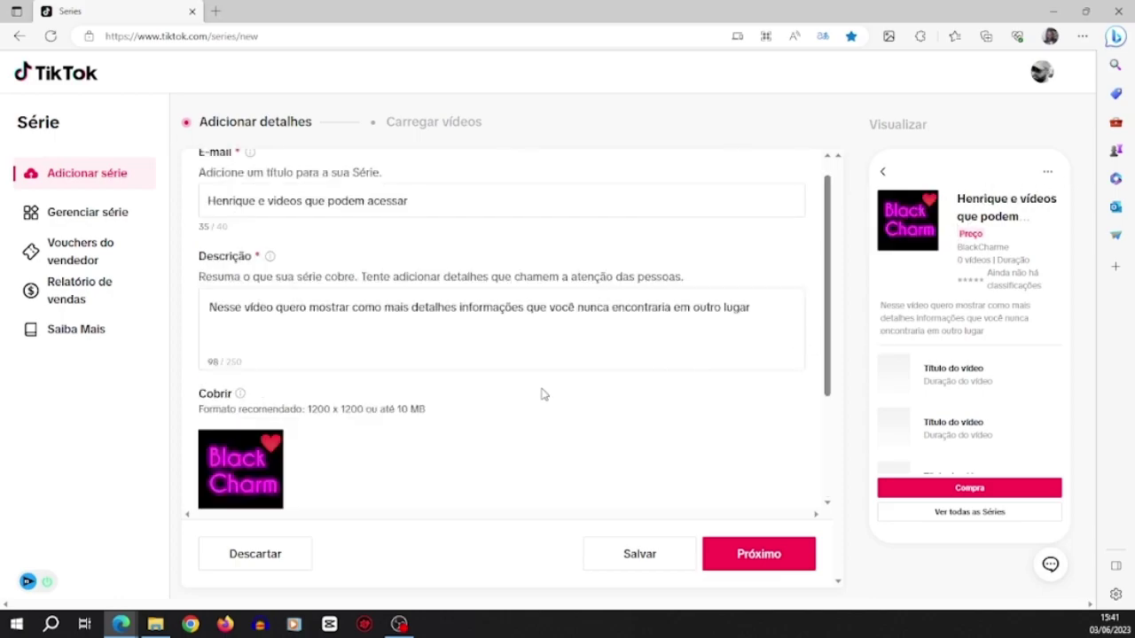
- Set the series price to $4,99 and proceed to the video upload stage
{"action": "scroll", "coordinate": [373, 383], "scroll_direction": "down", "scroll_amount": 1}
{"action": "scroll", "coordinate": [373, 383], "scroll_direction": "down", "scroll_amount": 1}
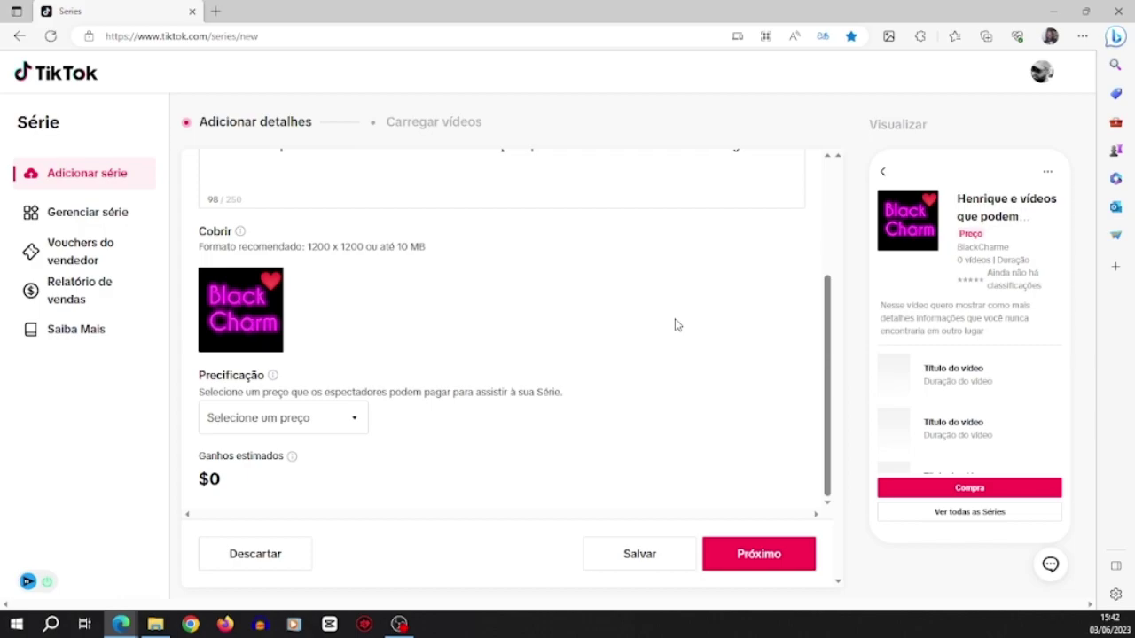
{"action": "left_click", "coordinate": [301, 425]}
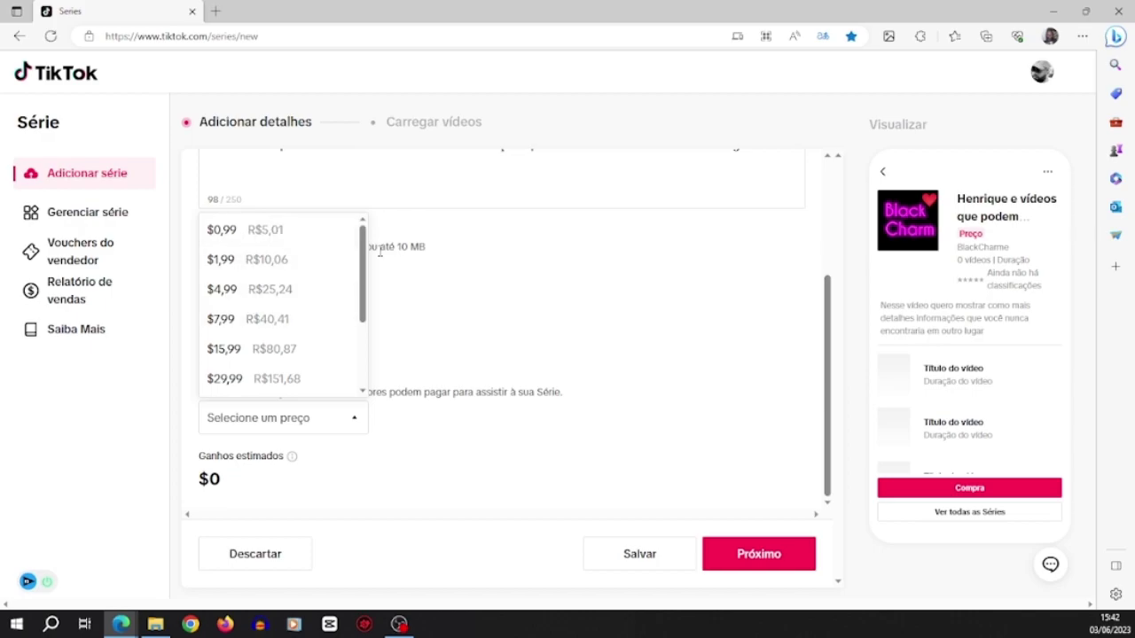
{"action": "scroll", "coordinate": [364, 244], "scroll_direction": "down", "scroll_amount": 2}
{"action": "scroll", "coordinate": [363, 238], "scroll_direction": "up", "scroll_amount": 2}
{"action": "scroll", "coordinate": [362, 283], "scroll_direction": "down", "scroll_amount": 3}
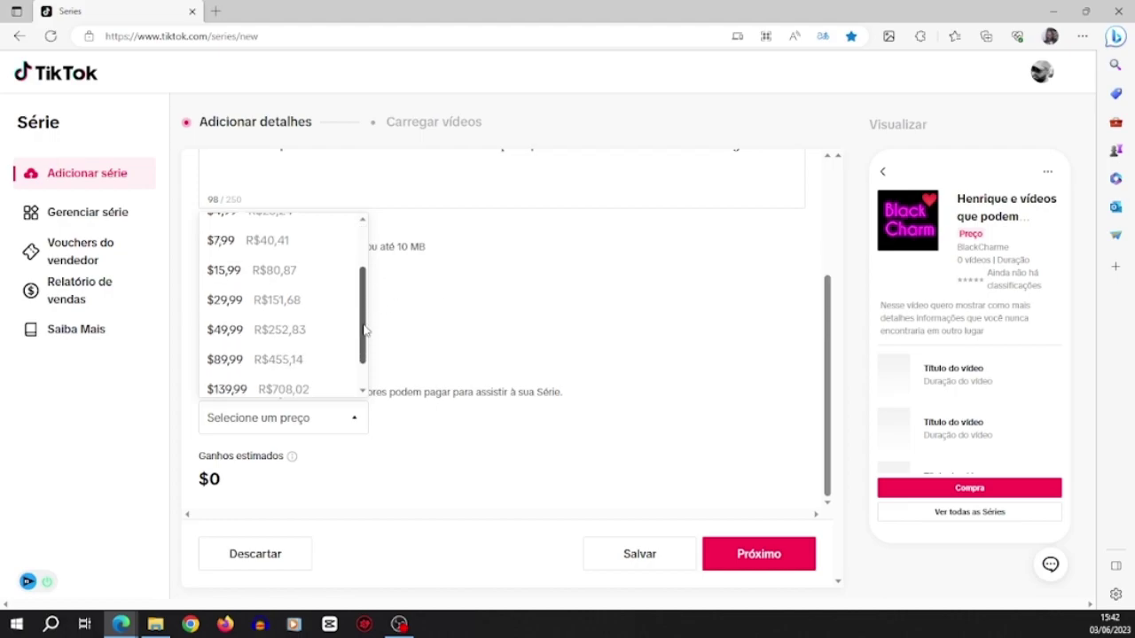
{"action": "scroll", "coordinate": [360, 277], "scroll_direction": "up", "scroll_amount": 3}
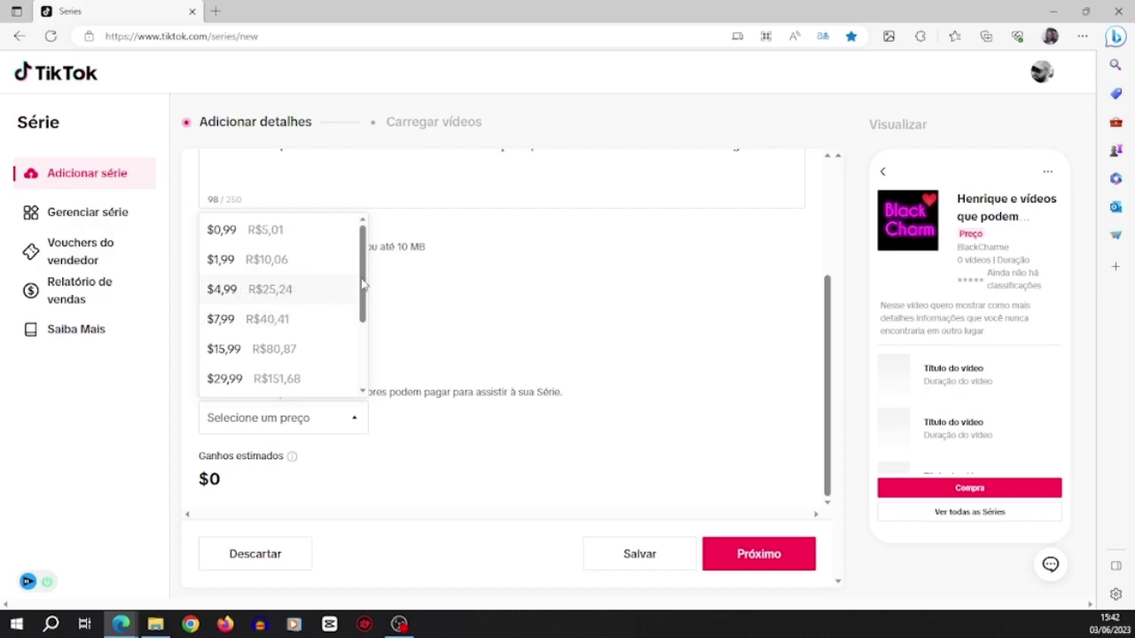
{"action": "left_click", "coordinate": [253, 298]}
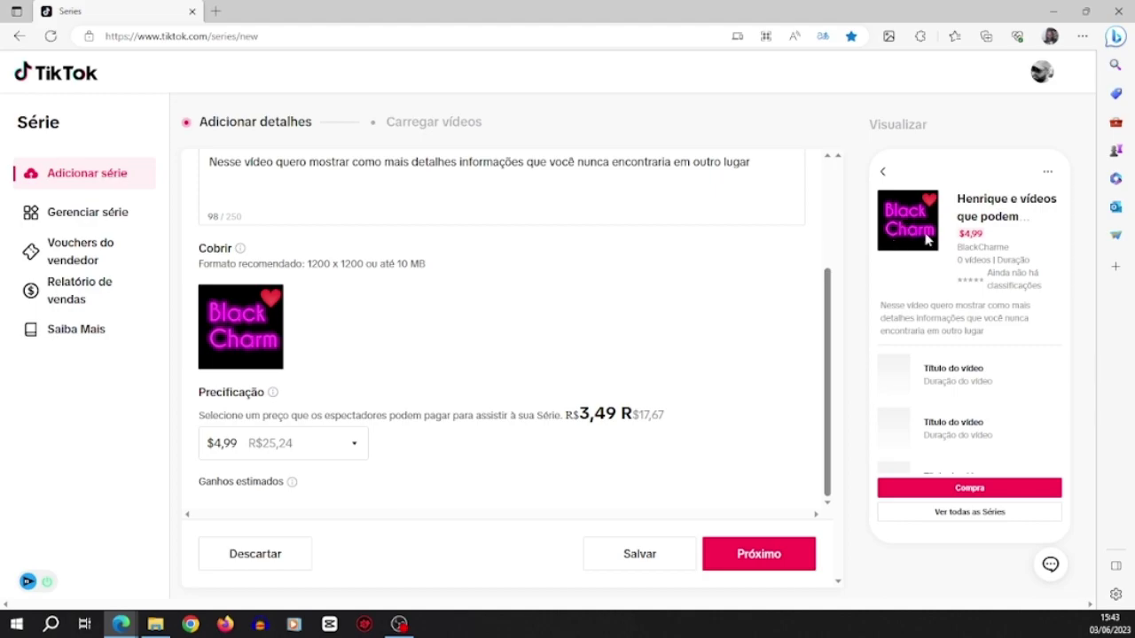
{"action": "left_click", "coordinate": [784, 558]}
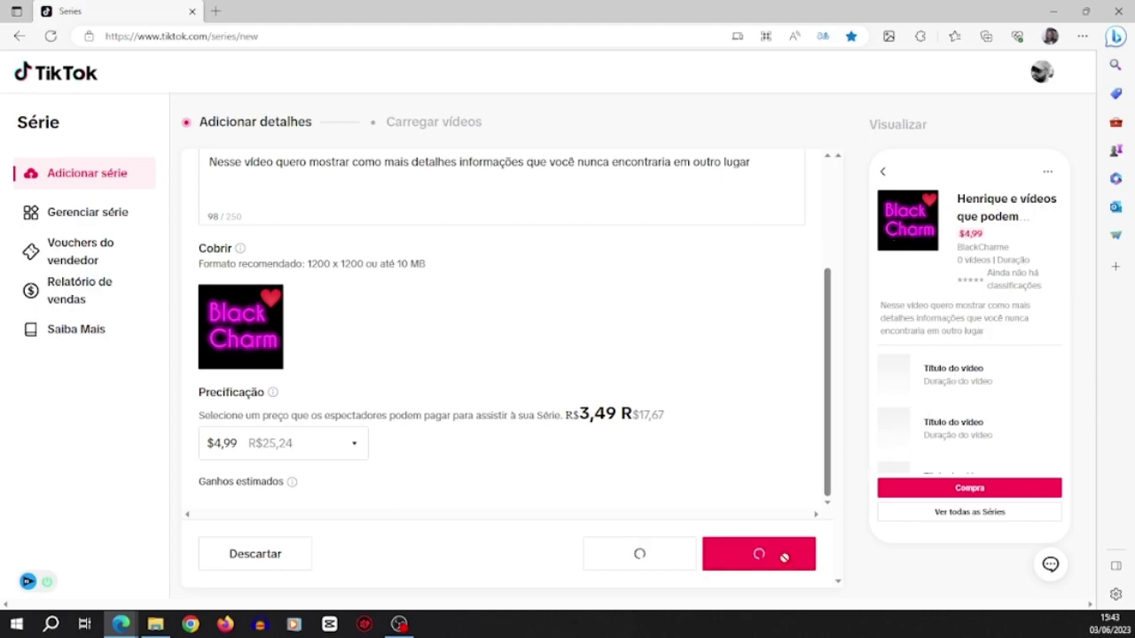
{"action": "scroll", "coordinate": [350, 285], "scroll_direction": "down", "scroll_amount": 2}
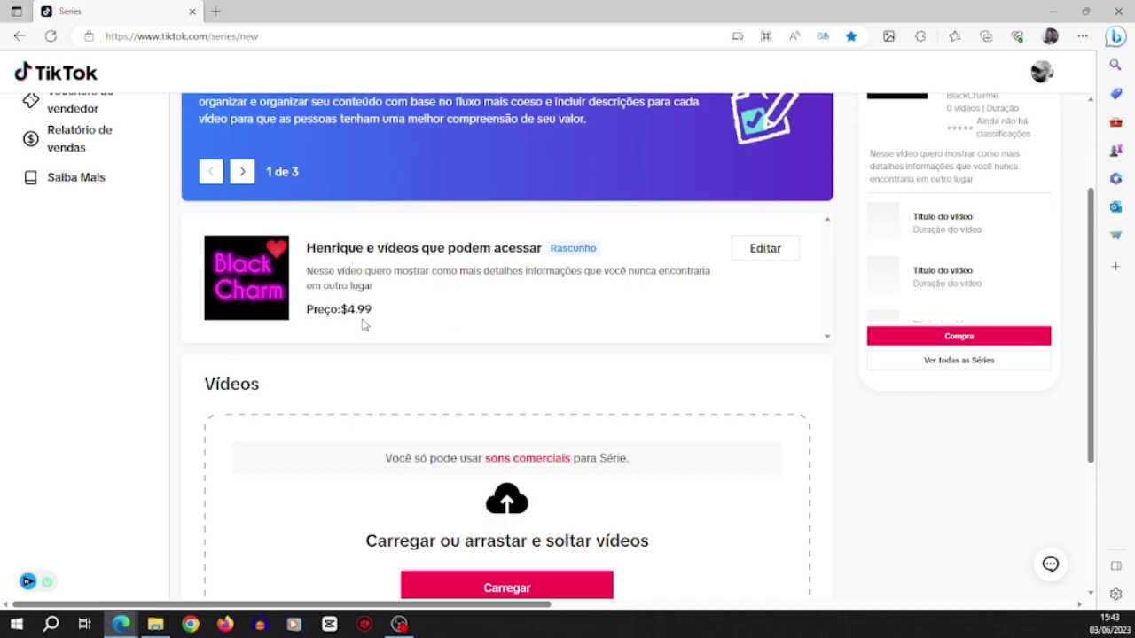
{"action": "scroll", "coordinate": [550, 399], "scroll_direction": "down", "scroll_amount": 3}
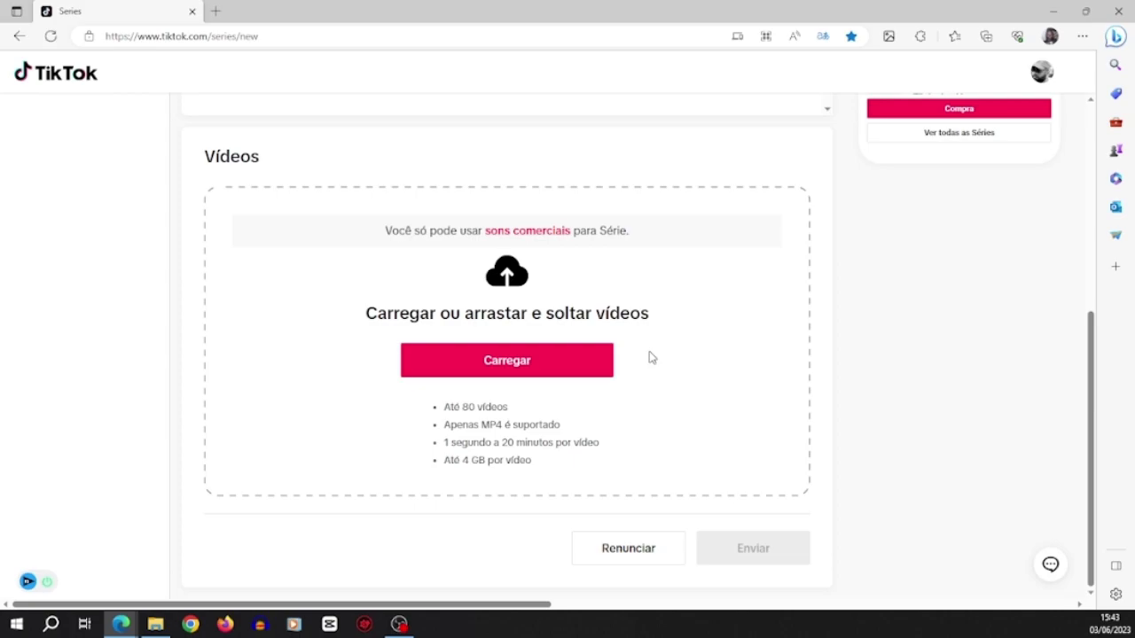
{"action": "left_click", "coordinate": [527, 365]}
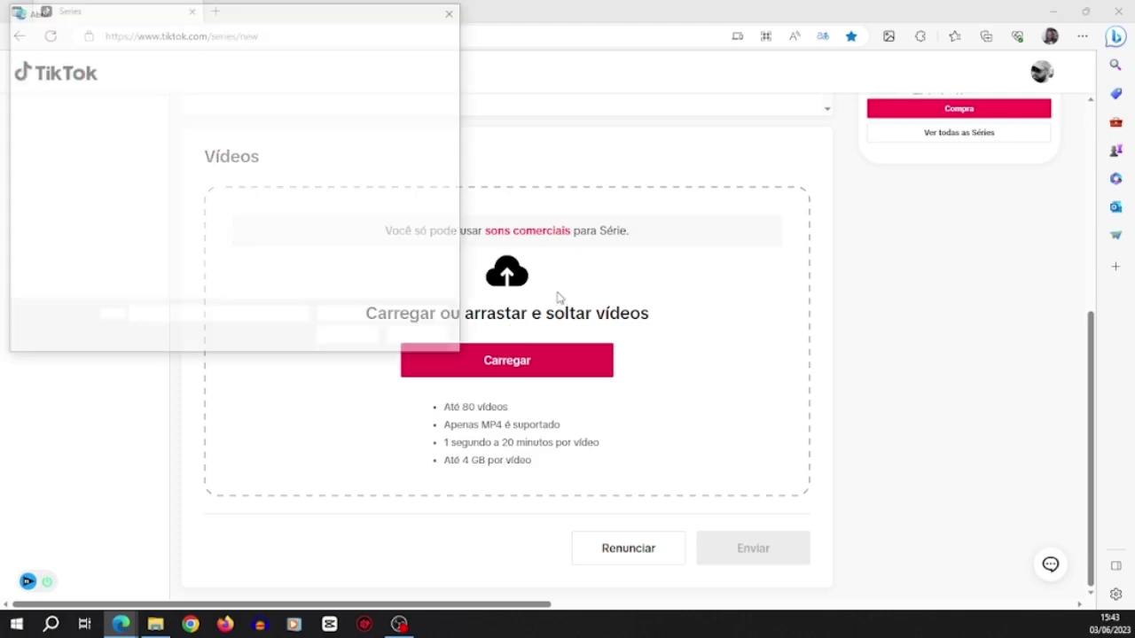
{"action": "scroll", "coordinate": [138, 188], "scroll_direction": "up", "scroll_amount": 3}
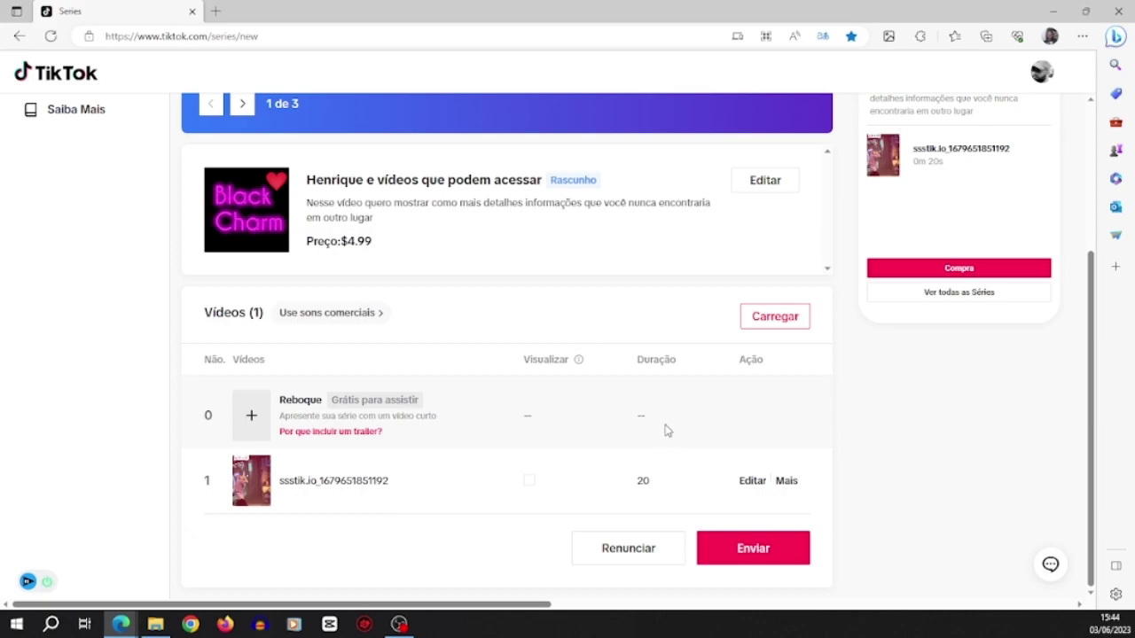
- Open the library of commercial sounds allowed for the series, and return to the series page to review its preview and video list
{"action": "left_click", "coordinate": [319, 319]}
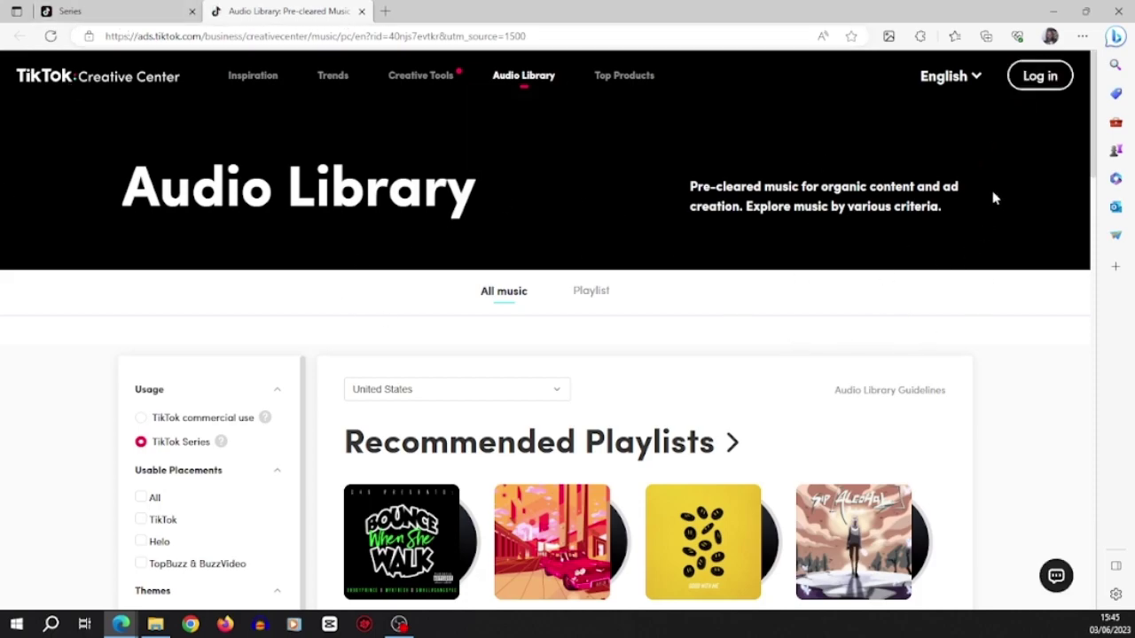
{"action": "left_click", "coordinate": [115, 11]}
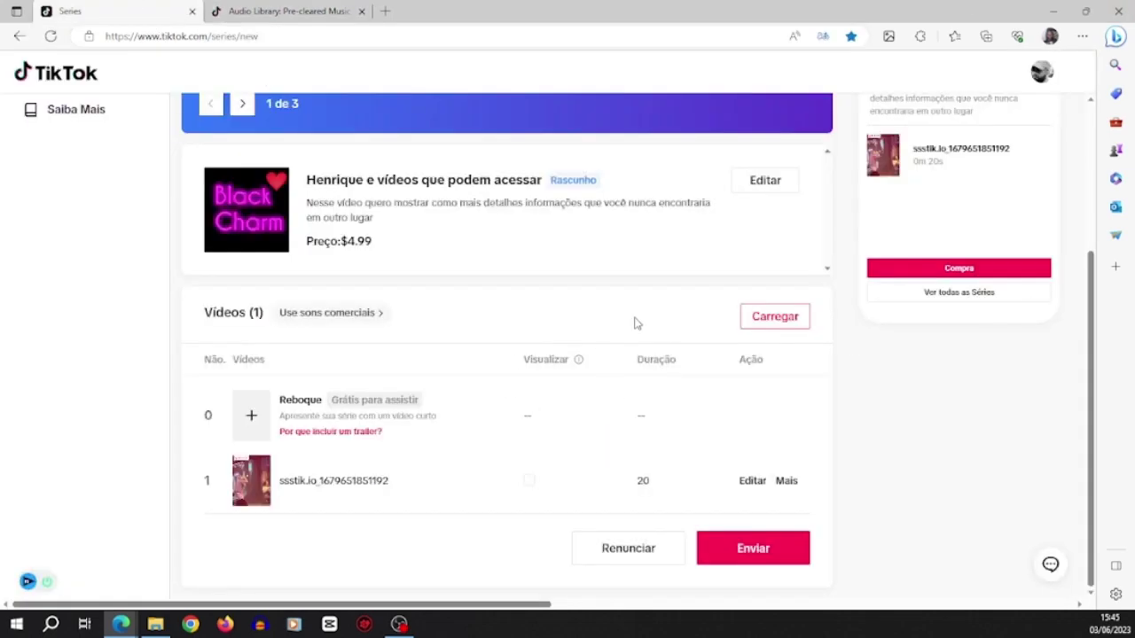
{"action": "scroll", "coordinate": [918, 321], "scroll_direction": "up", "scroll_amount": 2}
{"action": "scroll", "coordinate": [919, 321], "scroll_direction": "up", "scroll_amount": 1}
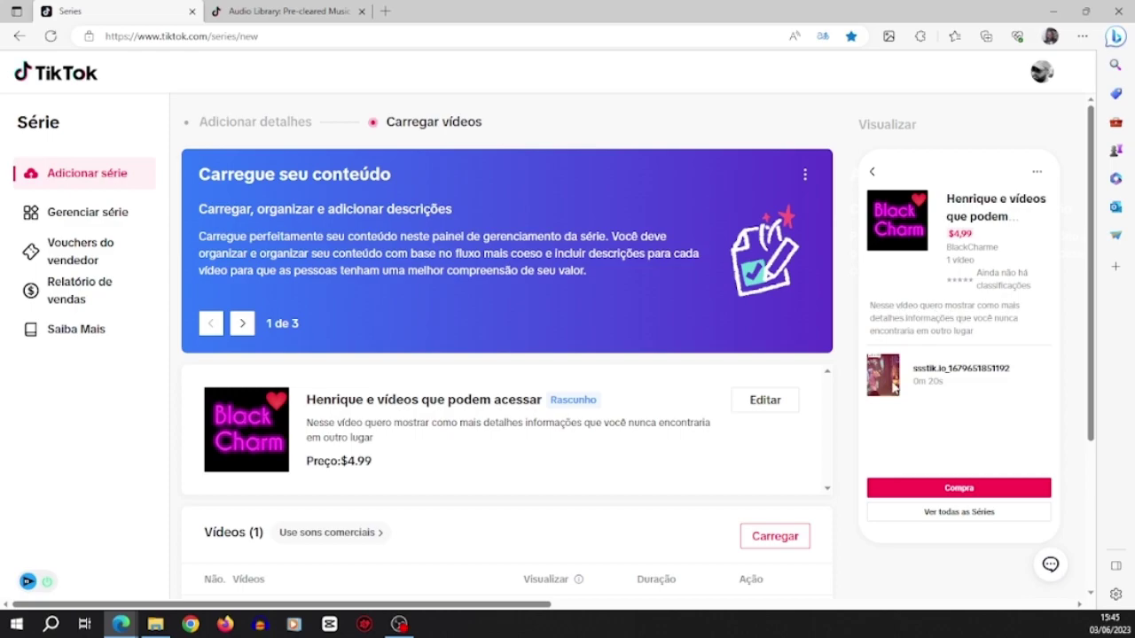
{"action": "scroll", "coordinate": [821, 431], "scroll_direction": "down", "scroll_amount": 3}
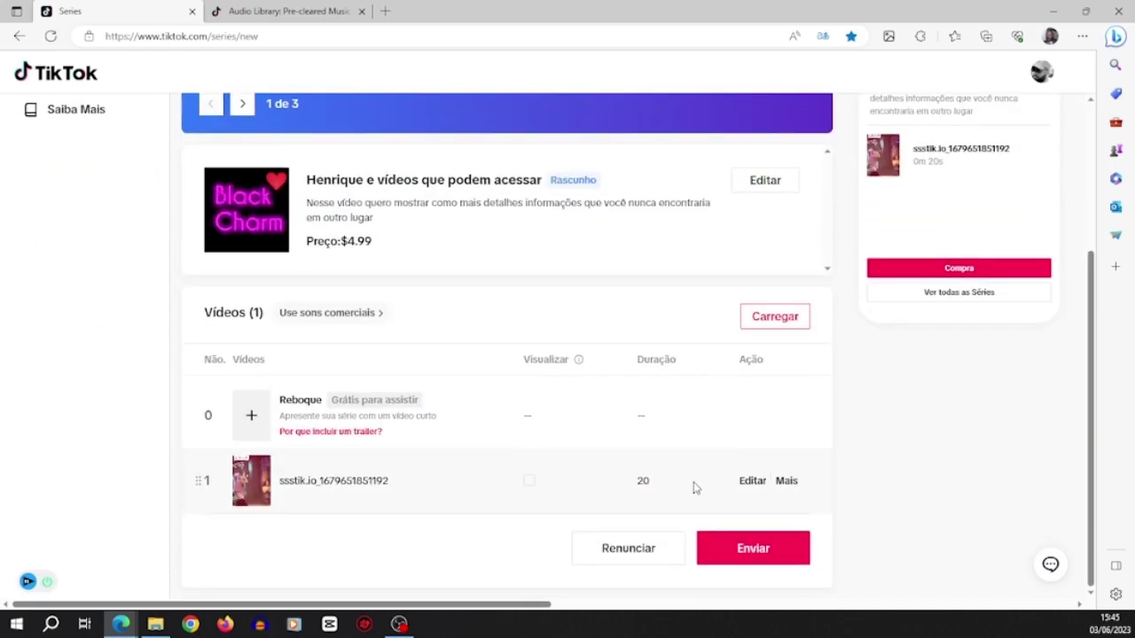